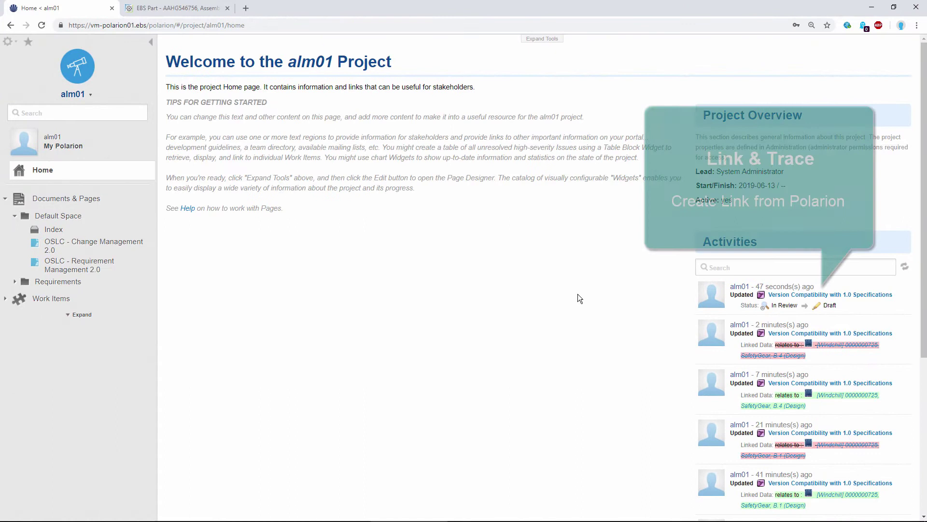
- From the OSLC Change Management 2.0 document, open ALM-68 as a standalone work item page
click(112, 251)
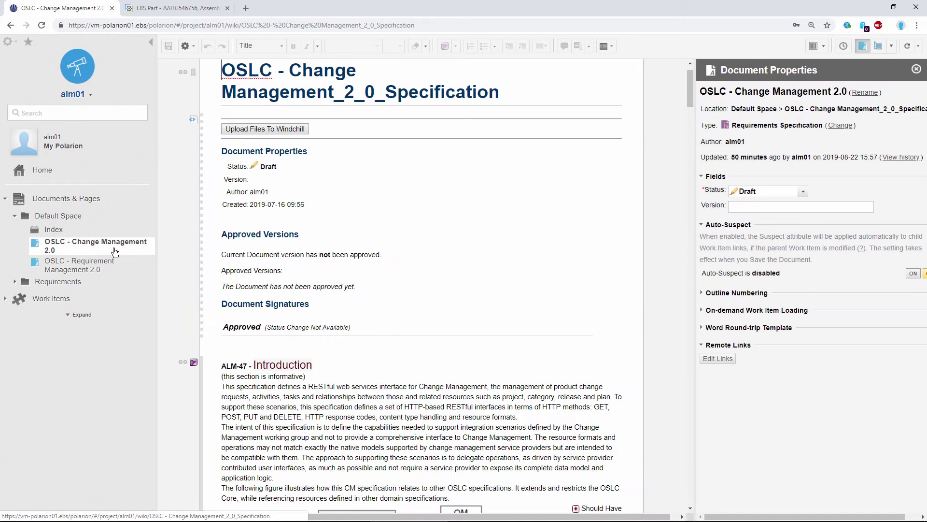
drag(688, 89, 643, 488)
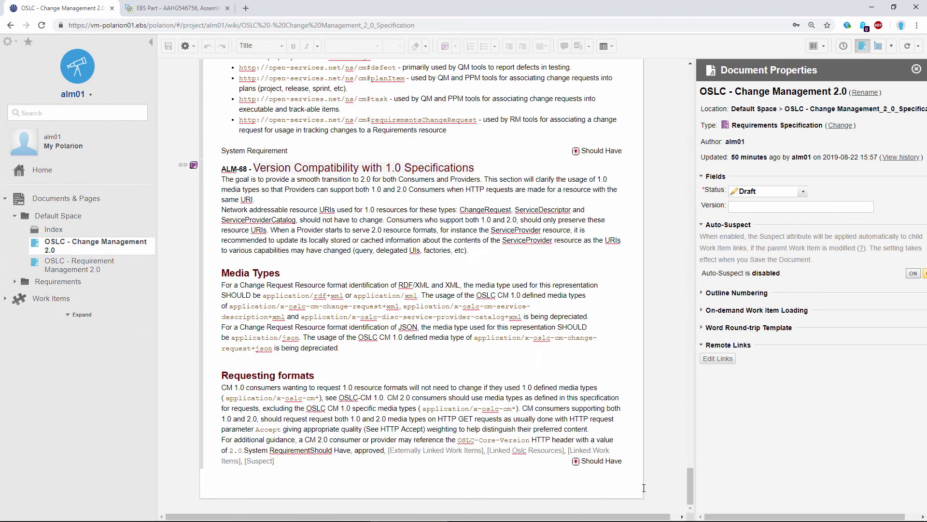
click(491, 189)
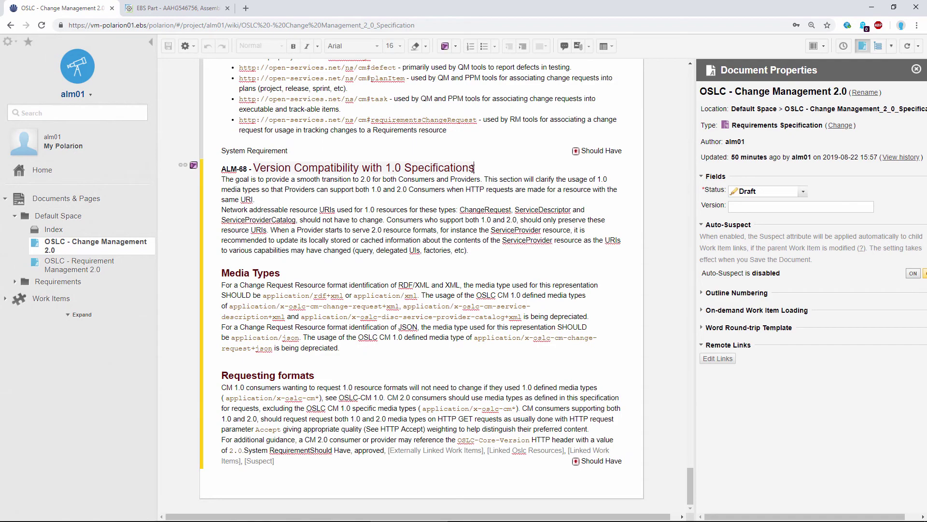
click(194, 165)
click(216, 183)
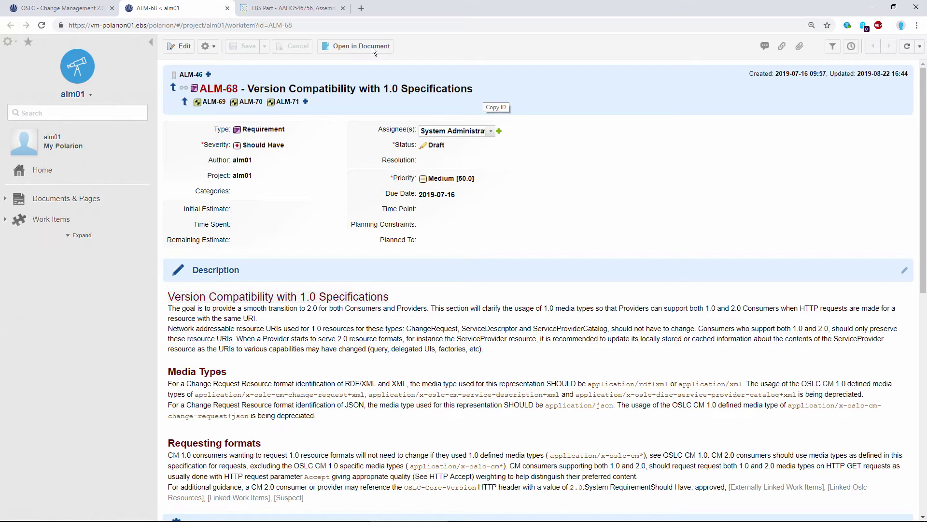
- Glance at the Windchill part, then scroll ALM-68 to its Linked Work Items (ALM-46, ALM-69–71)
click(295, 11)
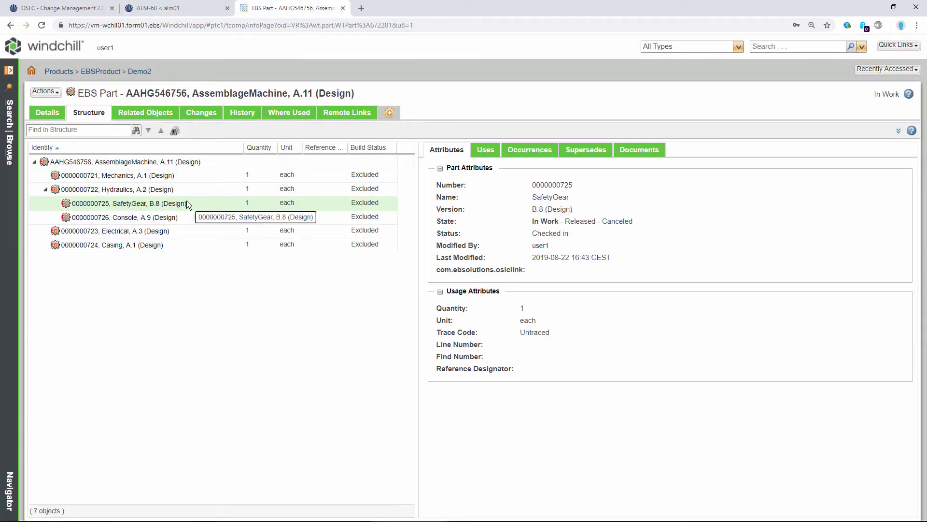
click(176, 3)
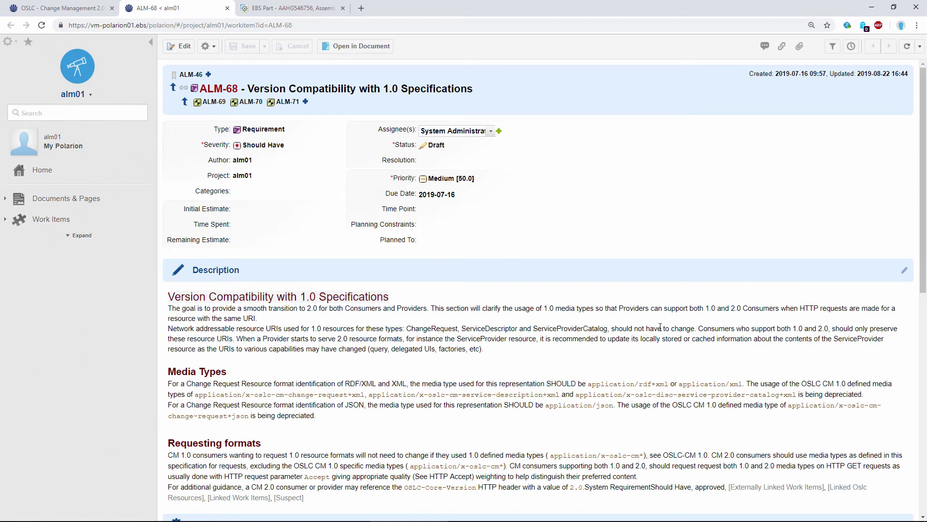
scroll(683, 331, down, 5)
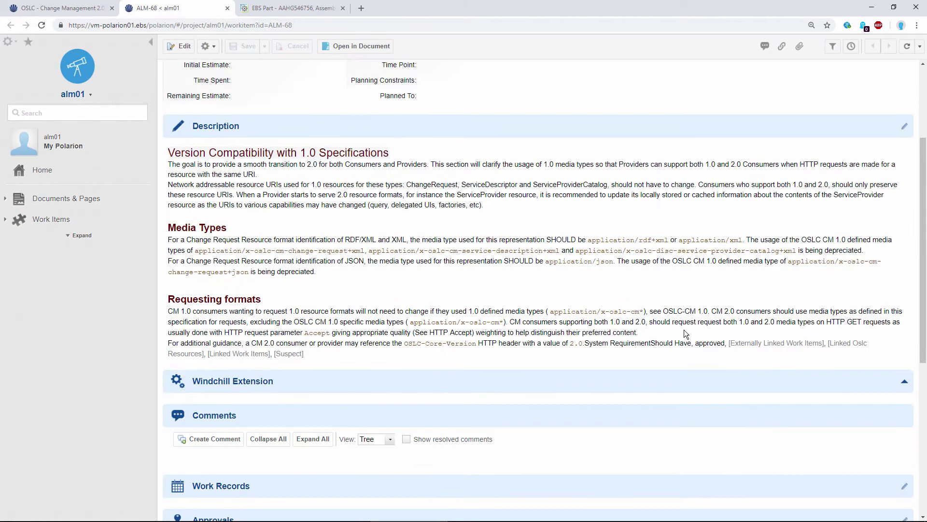
scroll(684, 332, down, 4)
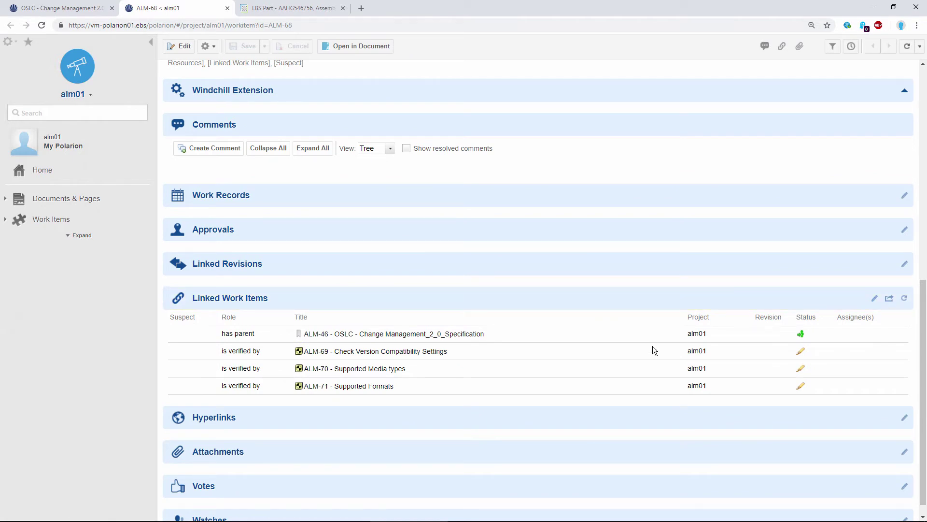
- Add a relates-to row linking an existing item from WINDCHILL ADAPTER WIN 5520 -> EBSProduct
click(875, 300)
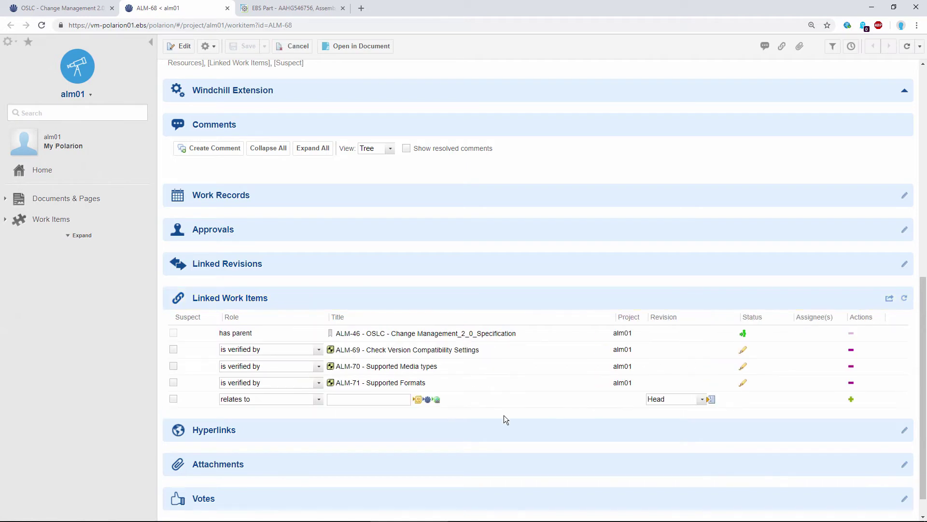
click(436, 400)
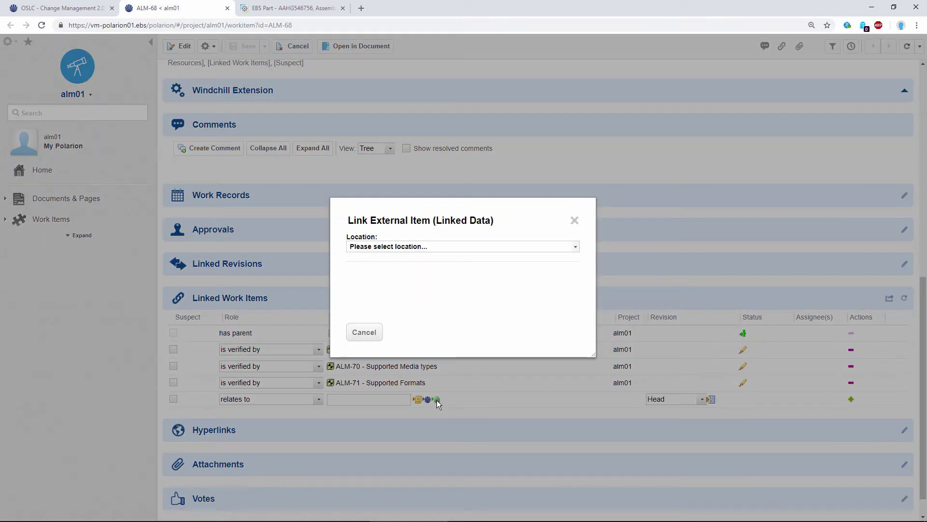
click(436, 248)
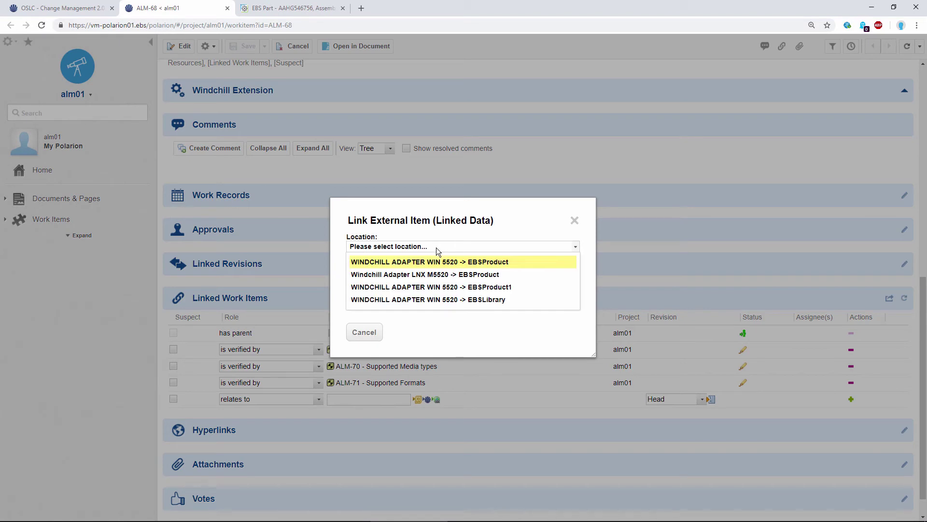
click(523, 261)
click(436, 285)
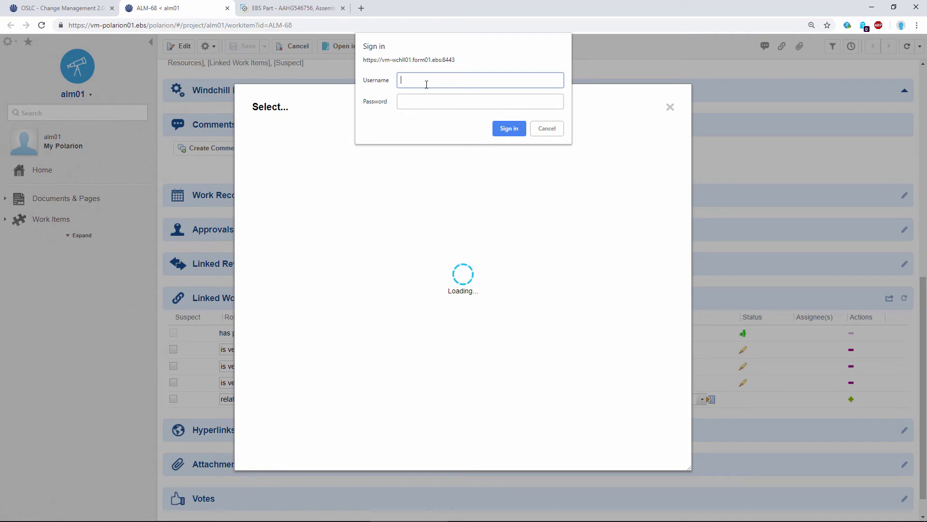
- Sign in to Windchill with the account username and password
text(user1)
key(Tab)
text(user1)
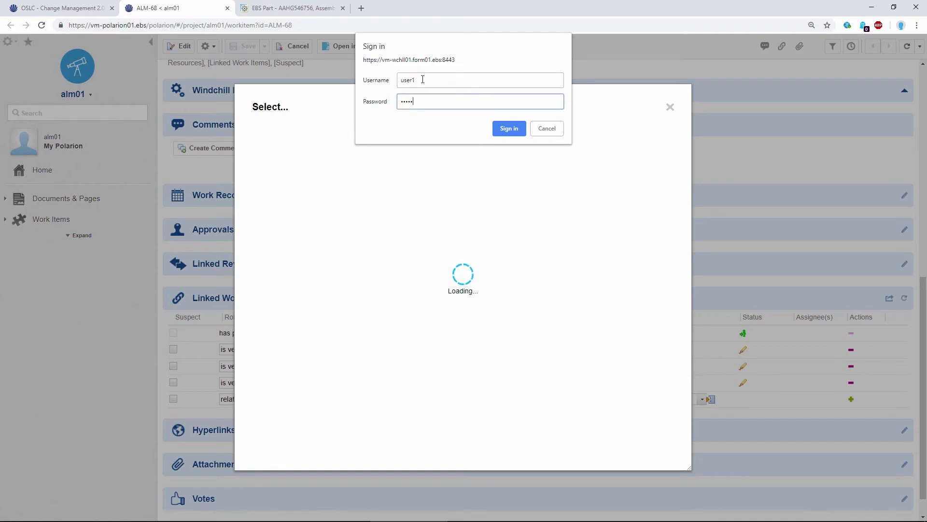
click(508, 129)
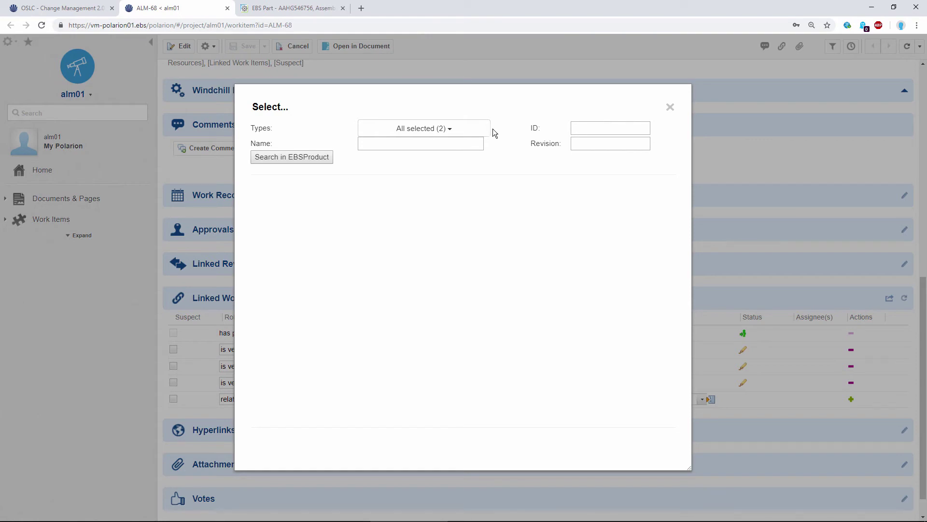
click(442, 129)
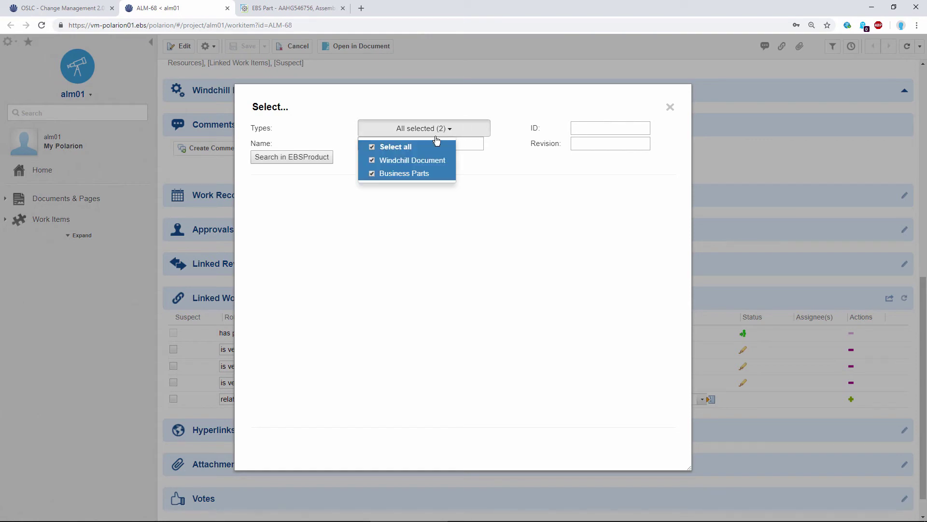
click(370, 160)
click(475, 142)
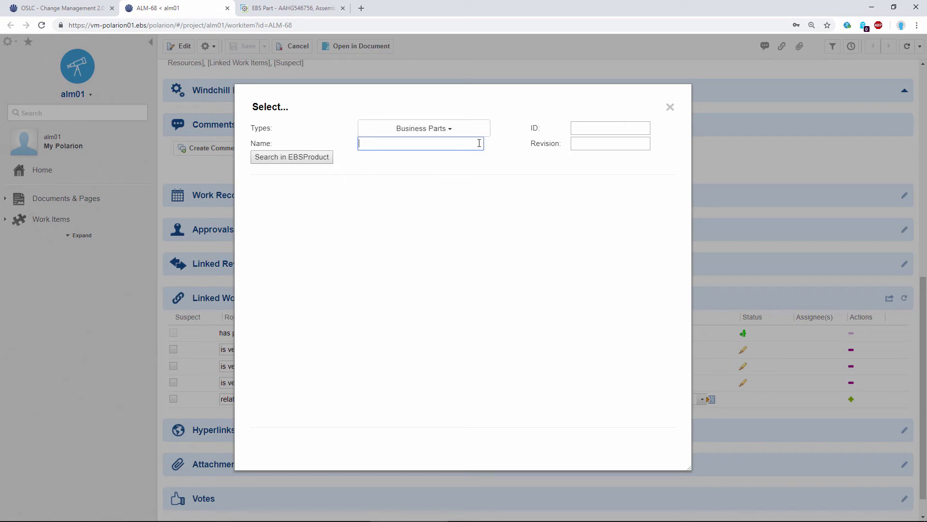
text(Safte)
key(BackSpace)
text(ety*)
key(Return)
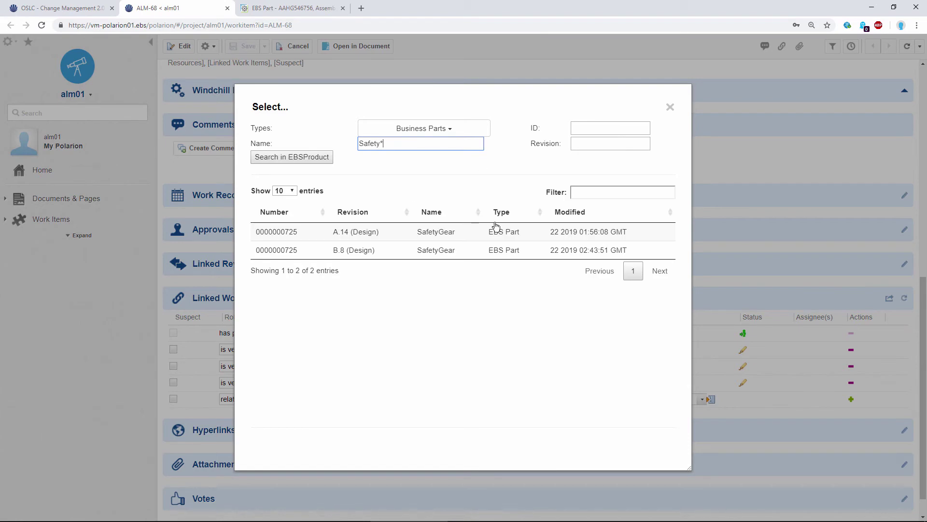
click(434, 257)
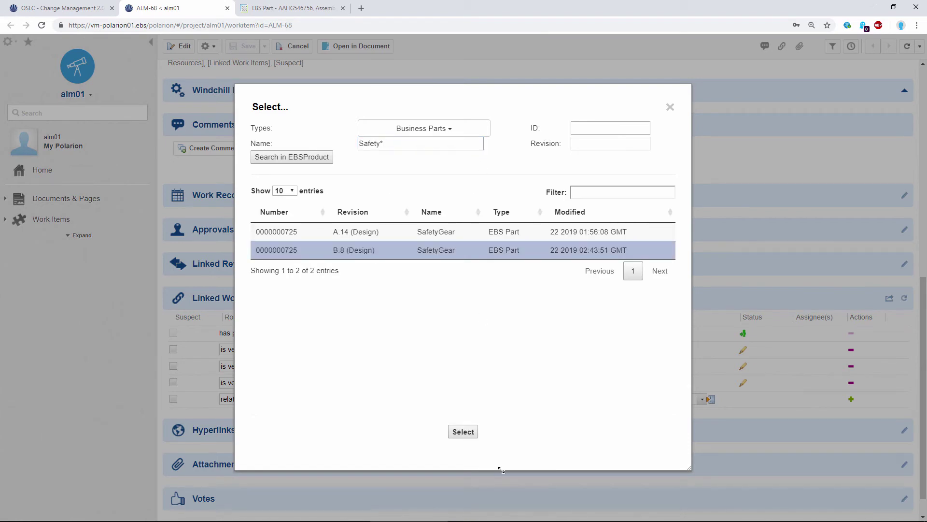
click(463, 432)
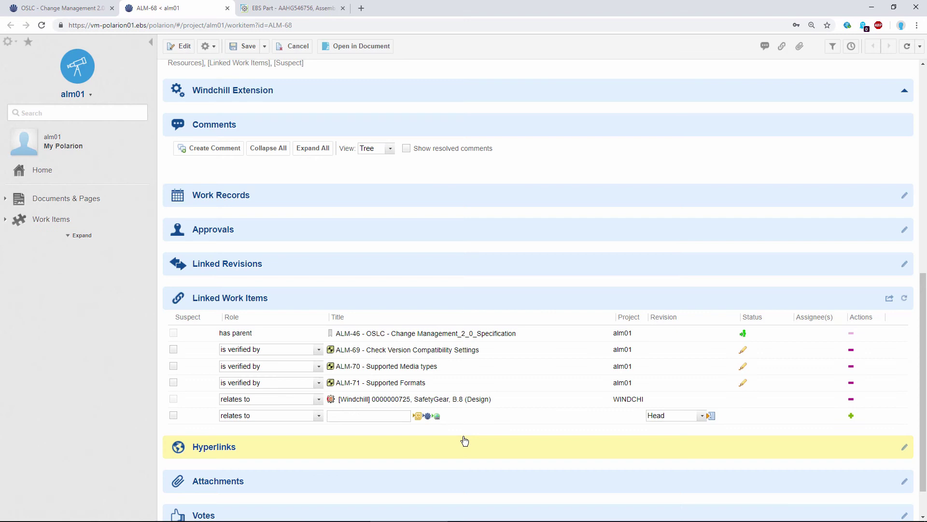
- Save ALM-68 and preview the linked SafetyGear part, highlighting its In Work state
click(241, 46)
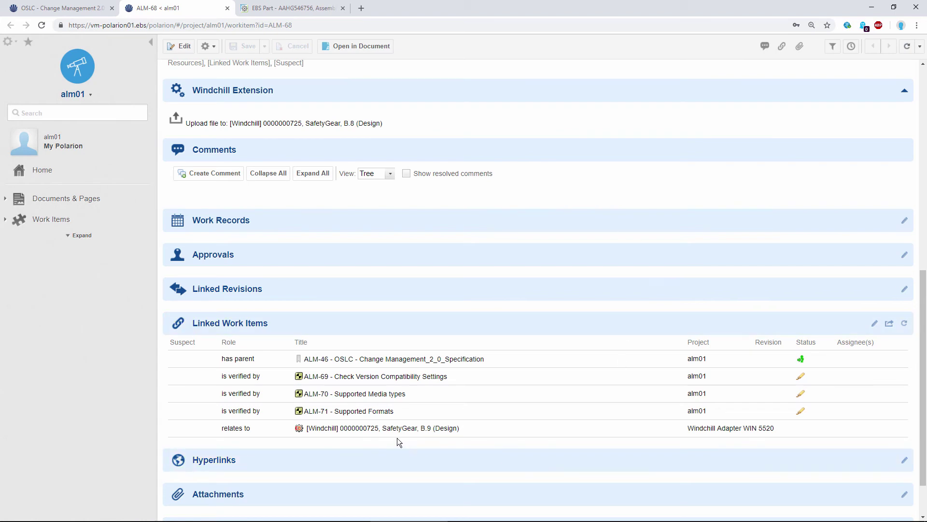
mouse_move(390, 432)
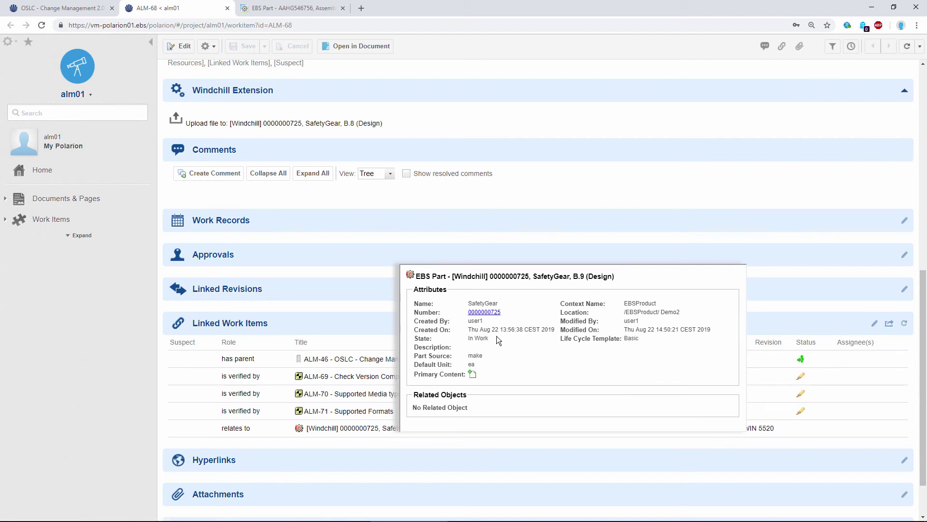
drag(489, 338, 466, 340)
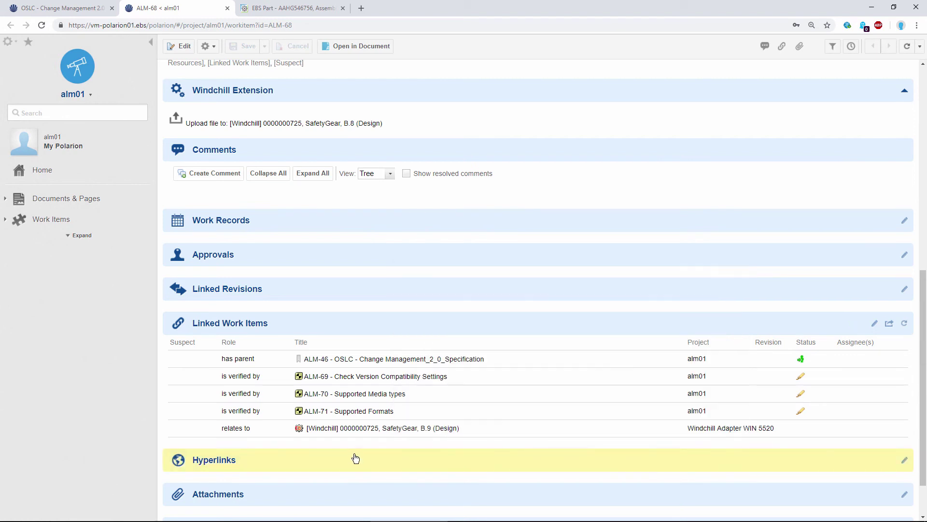
- Open SafetyGear B.9 in Windchill and authorize Polarion access so the ALM-68 backlink previews
click(358, 430)
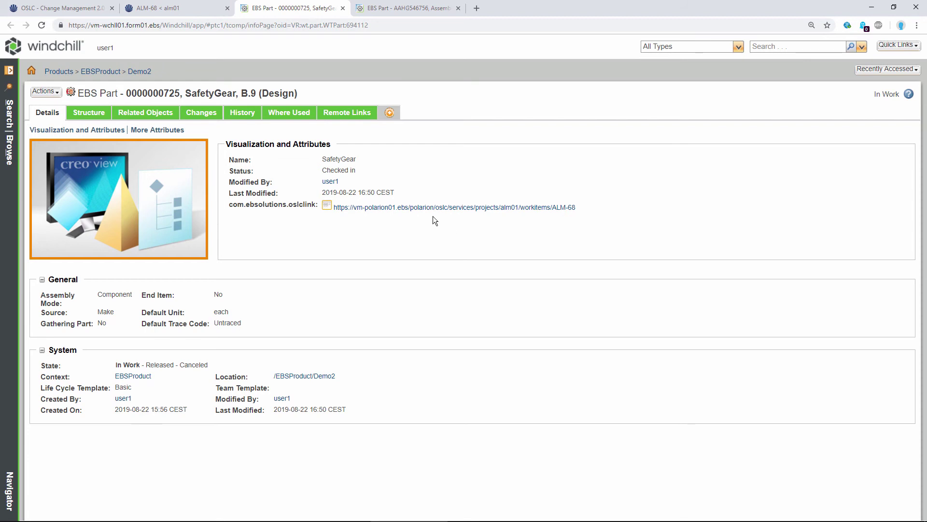
mouse_move(438, 213)
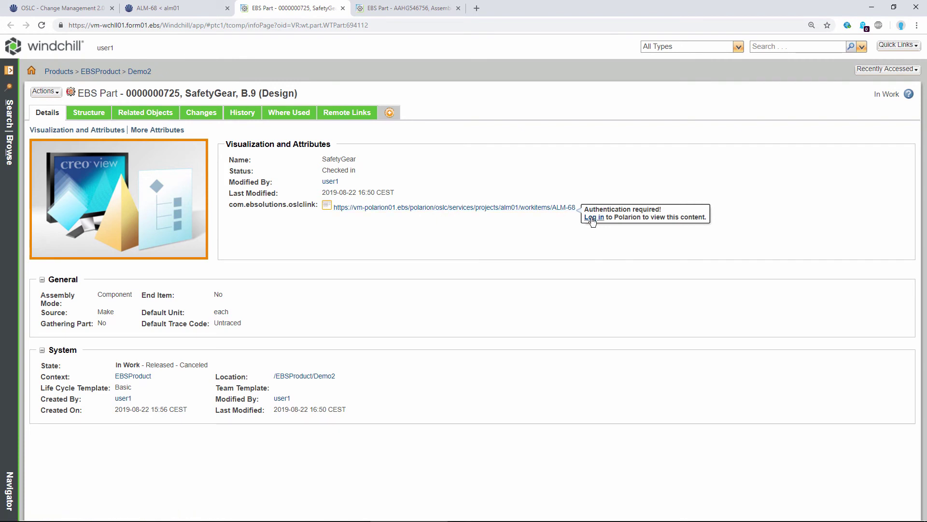
click(592, 218)
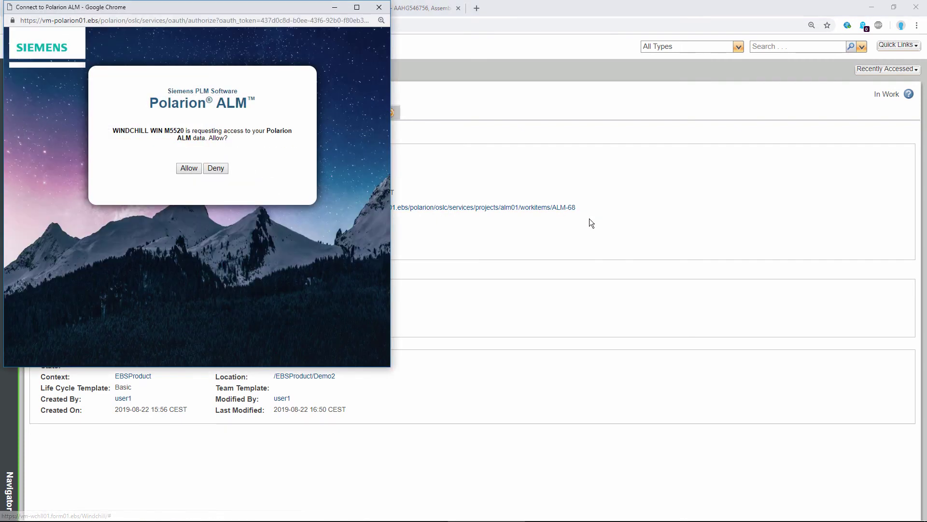
click(188, 169)
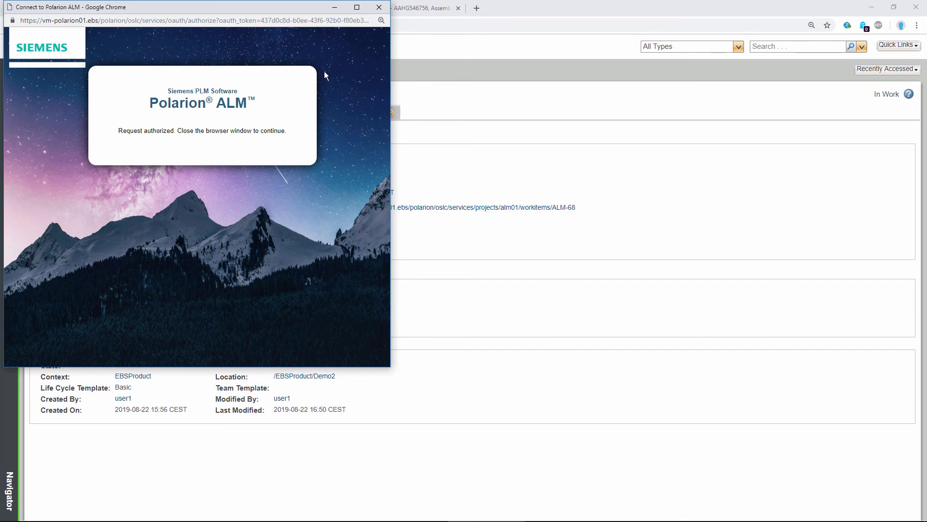
click(379, 7)
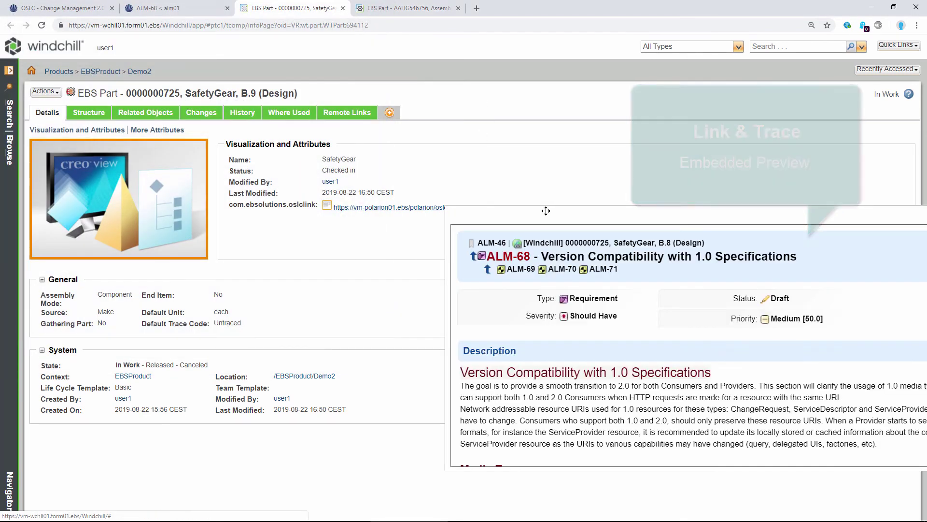
click(544, 209)
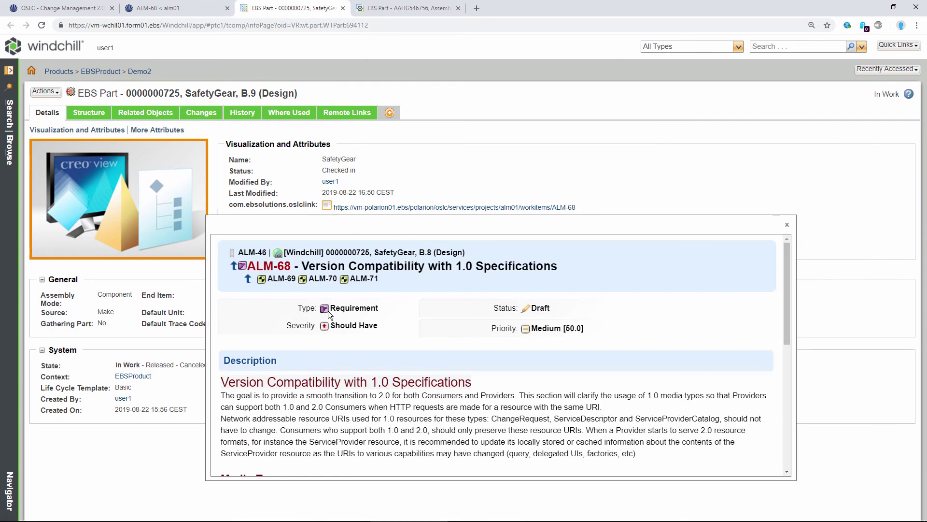
scroll(787, 285, down, 3)
scroll(787, 285, up, 3)
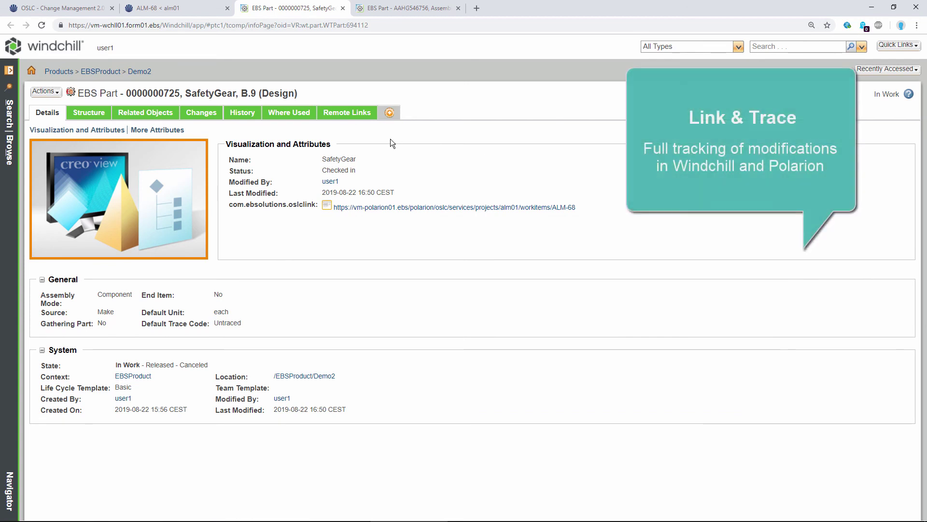
- Show SafetyGear's 21-version history, with B.9 checked in for 'Update from Polarion'
click(242, 114)
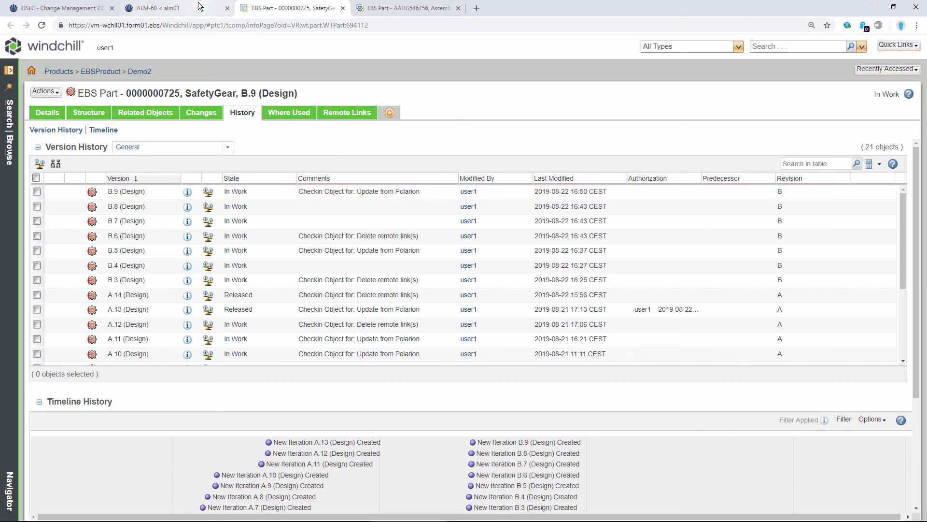
- Review ALM-68's revision history showing the added SafetyGear B.8 link, then return to Windchill
click(160, 9)
scroll(641, 184, up, 10)
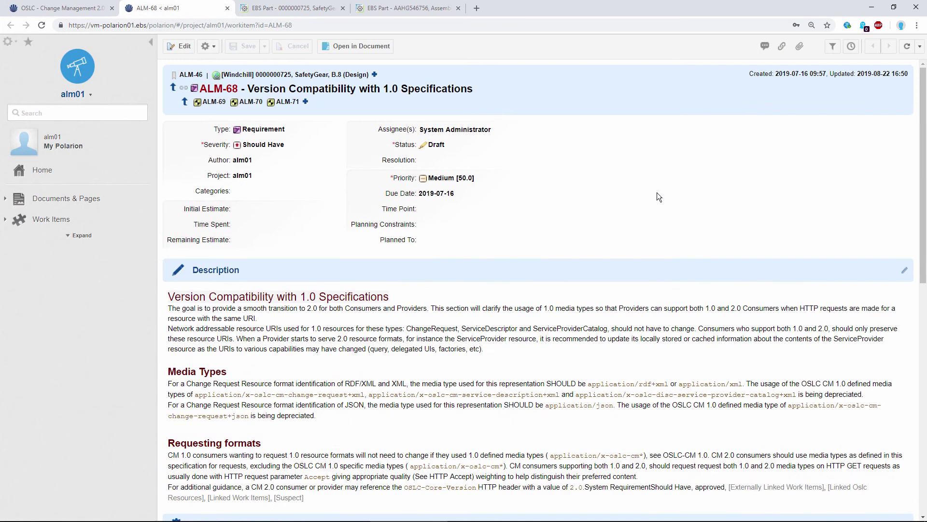
click(851, 47)
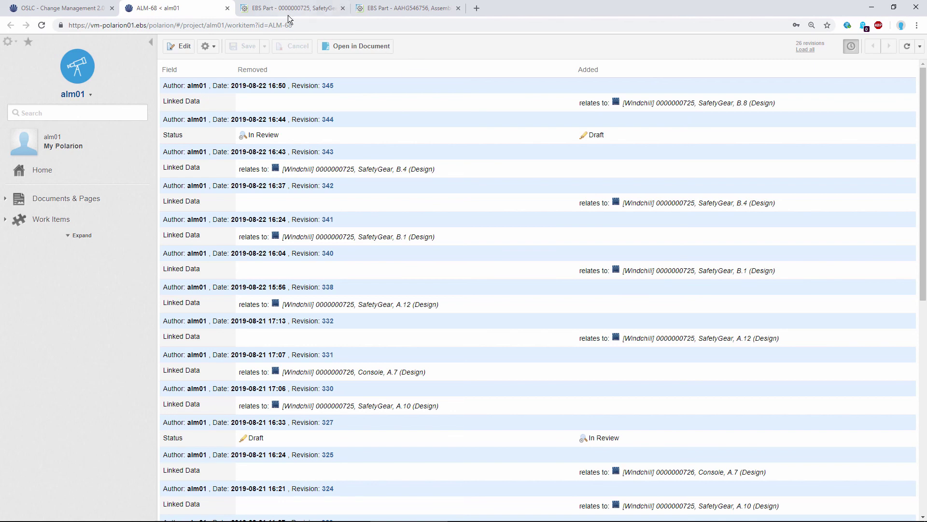
click(300, 8)
- List SafetyGear's Remote Links, including the OSLC link to Polarion requirement ALM-68
click(344, 113)
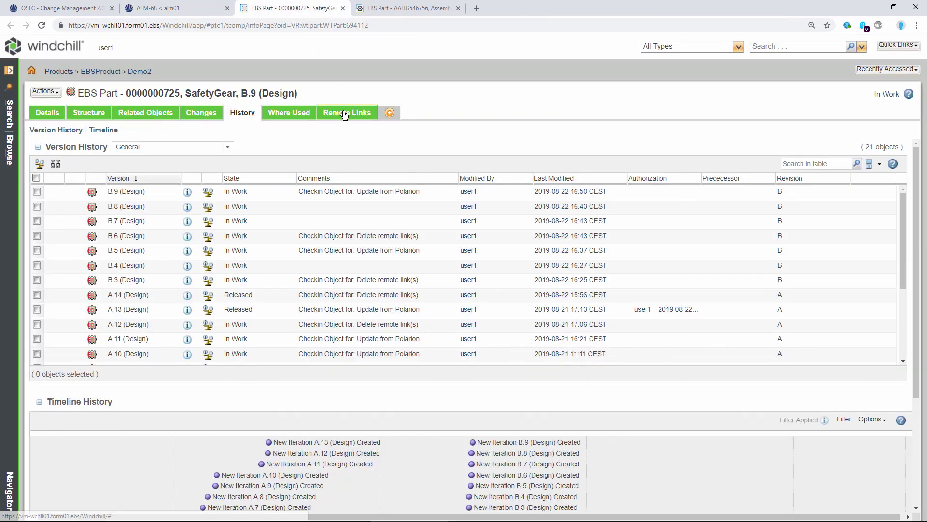